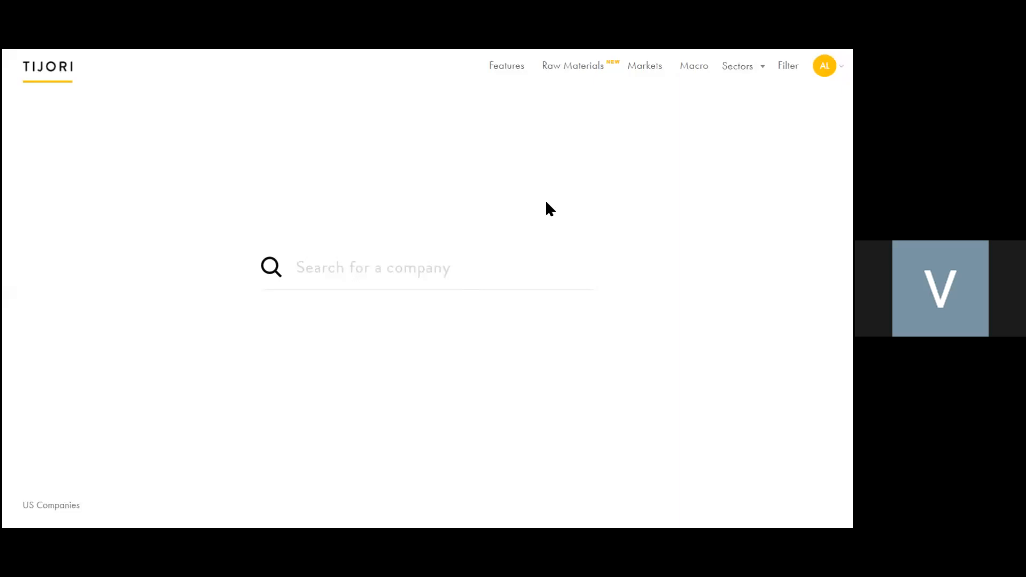
Open the company Filter page and dismiss its sample-query prompt
left_click(786, 72)
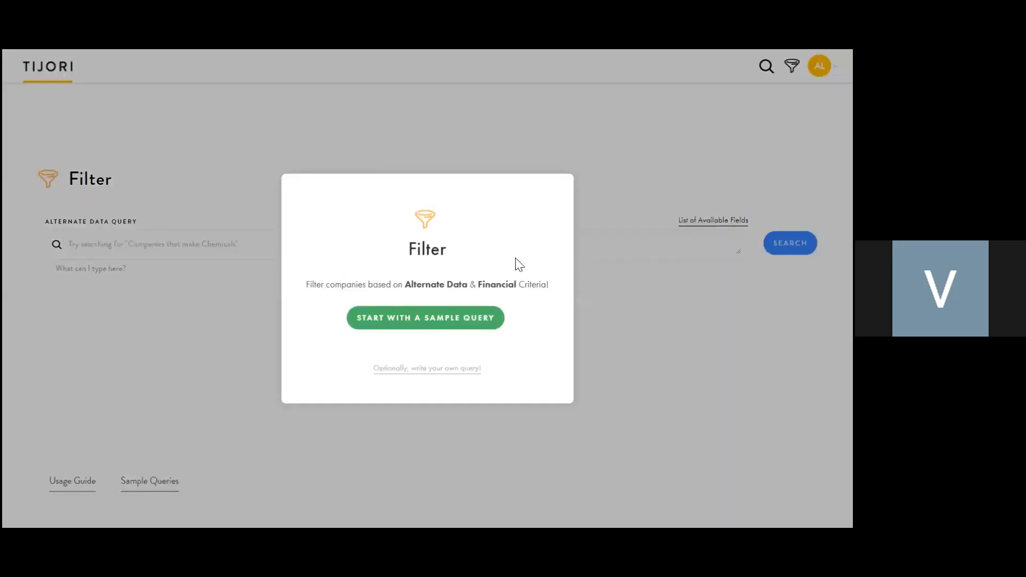
left_click(653, 311)
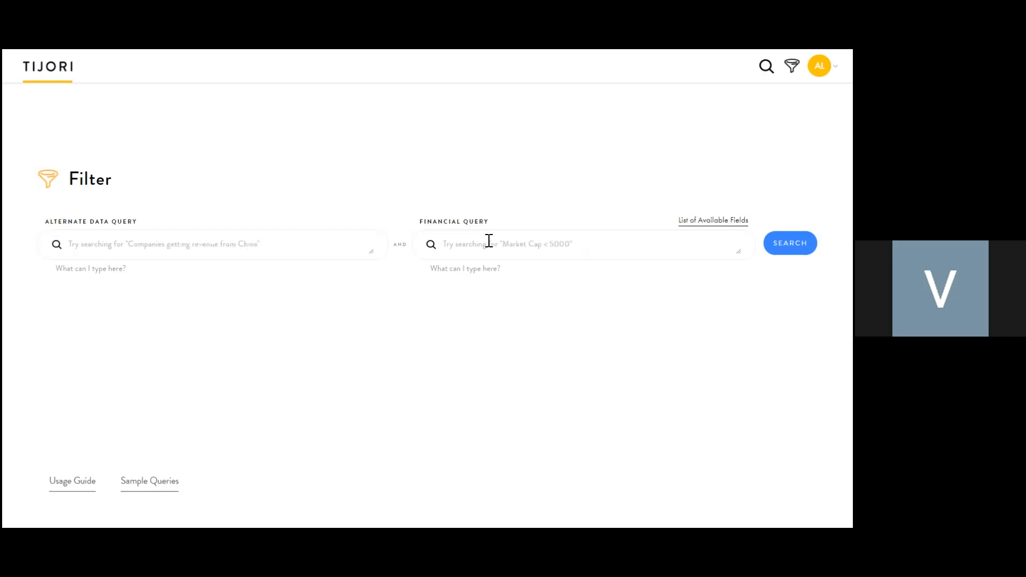
Read the guide on which financial fields, ratios and shareholding items a financial query accepts
left_click(464, 277)
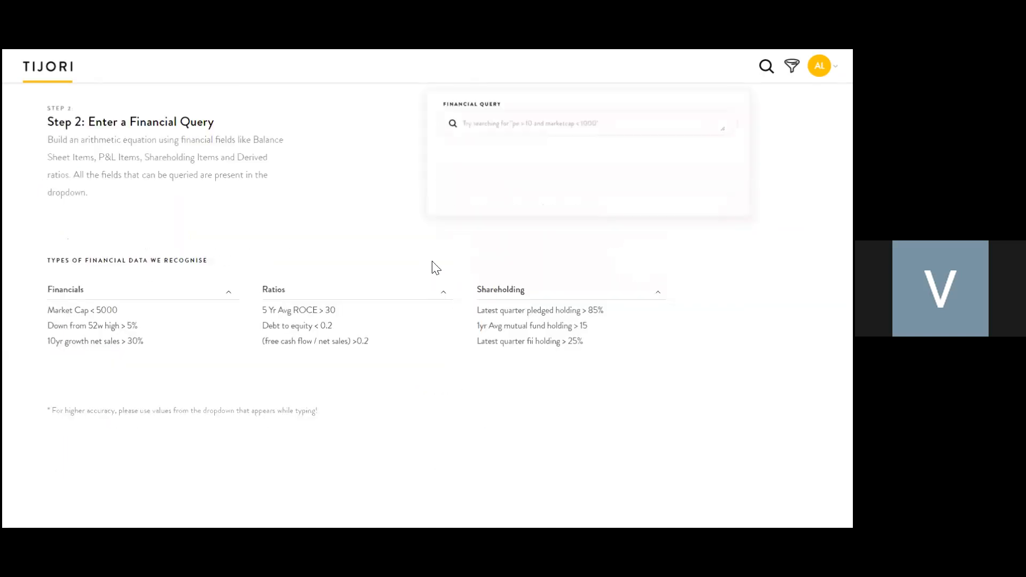
scroll(451, 193, "up", 10)
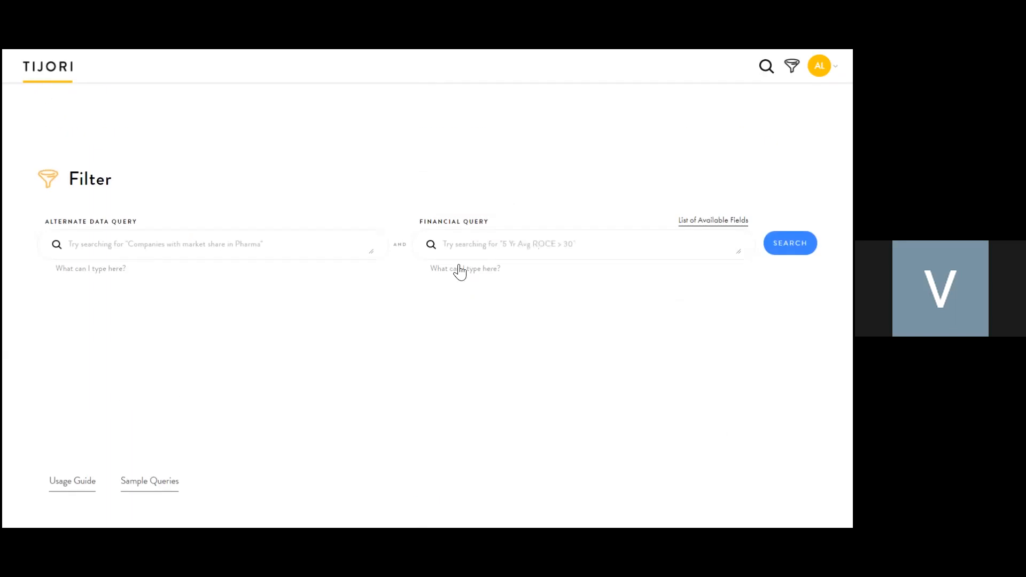
left_click_drag(423, 270, 488, 276)
left_click(483, 299)
left_click(459, 271)
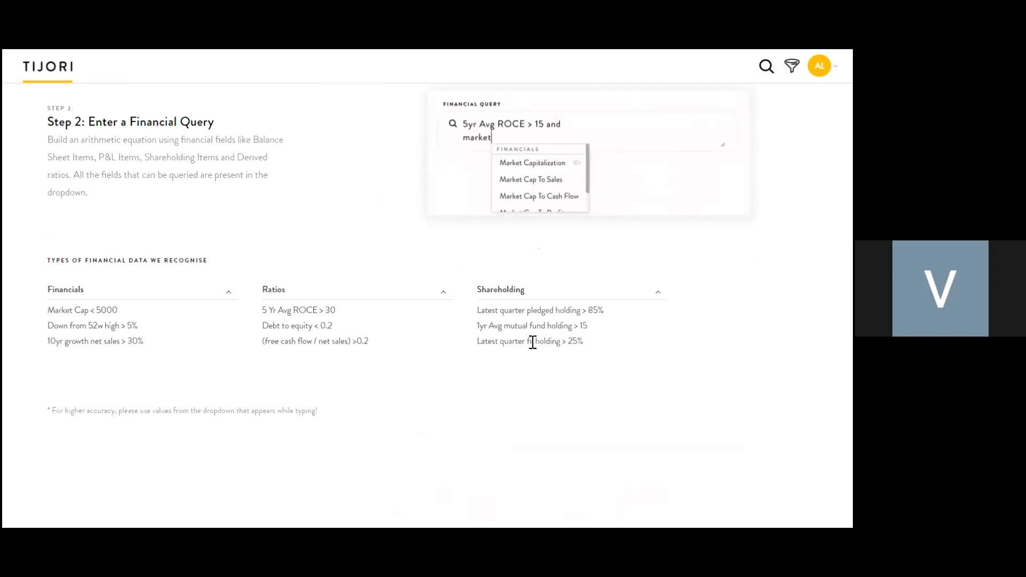
scroll(531, 347, "up", 5)
scroll(532, 355, "up", 6)
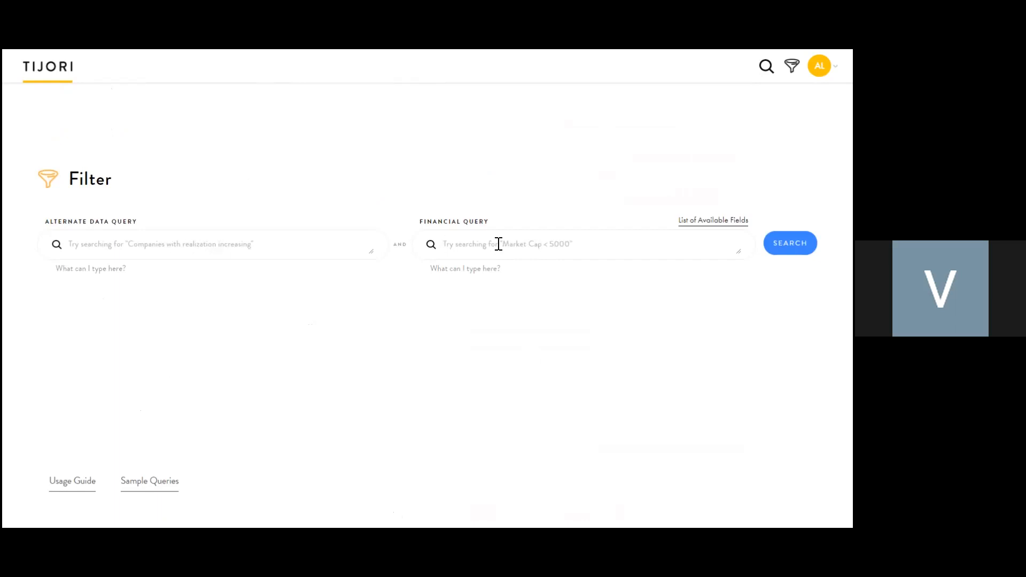
Start the financial query with the conditions Market Capitilization > 1000 and pe < 25, ready for a further condition
type("market")
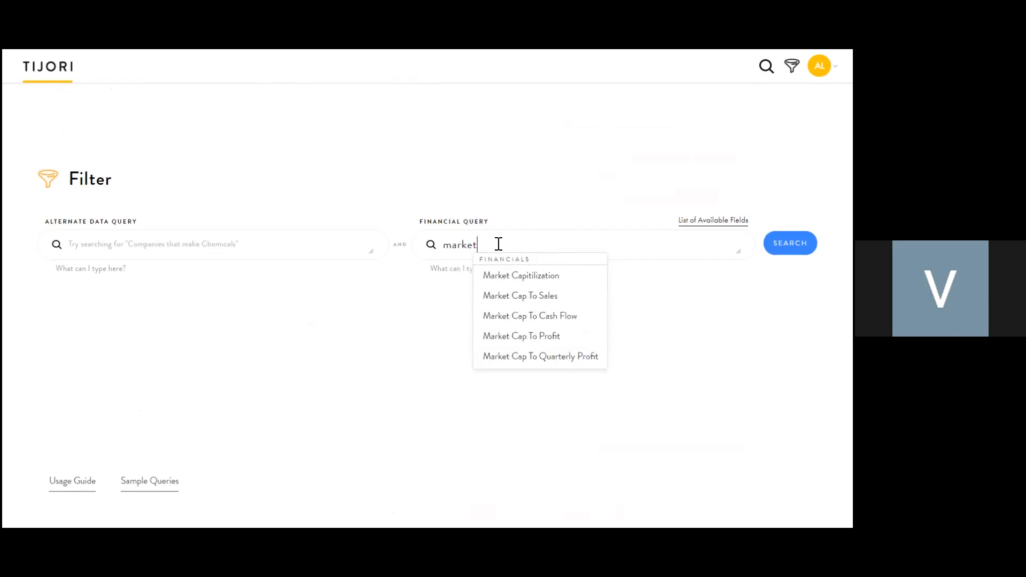
left_click(508, 277)
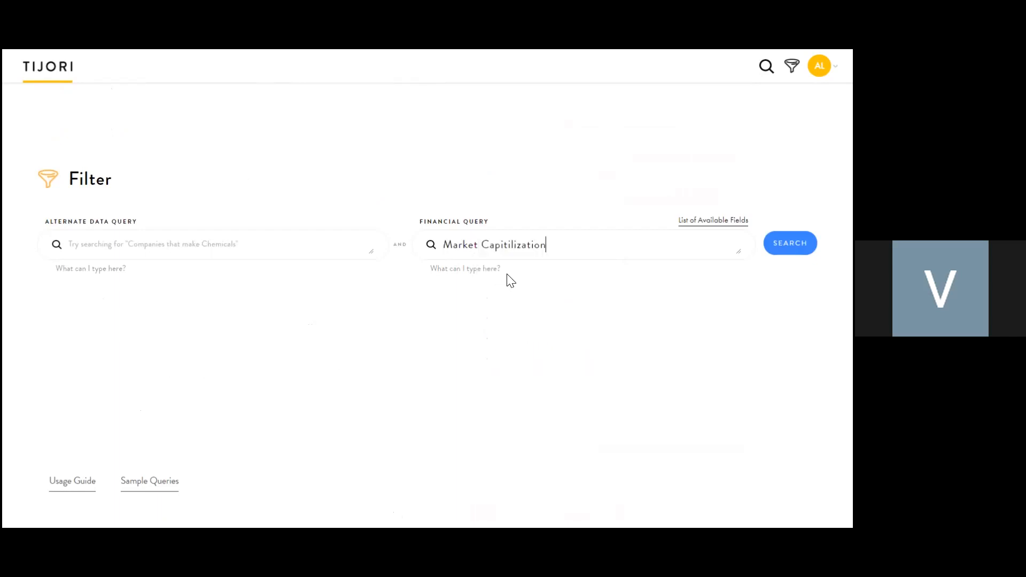
type("> 1000 and")
key("Return")
type("pe < ")
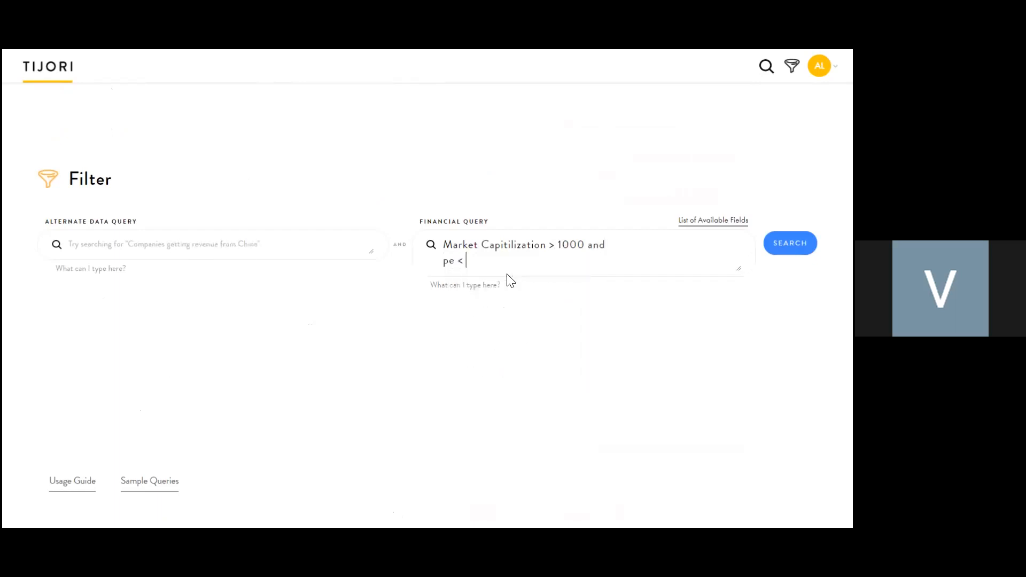
type("25 and")
key("Return")
type("roce")
key("BackSpace")
key("BackSpace")
key("BackSpace")
key("BackSpace")
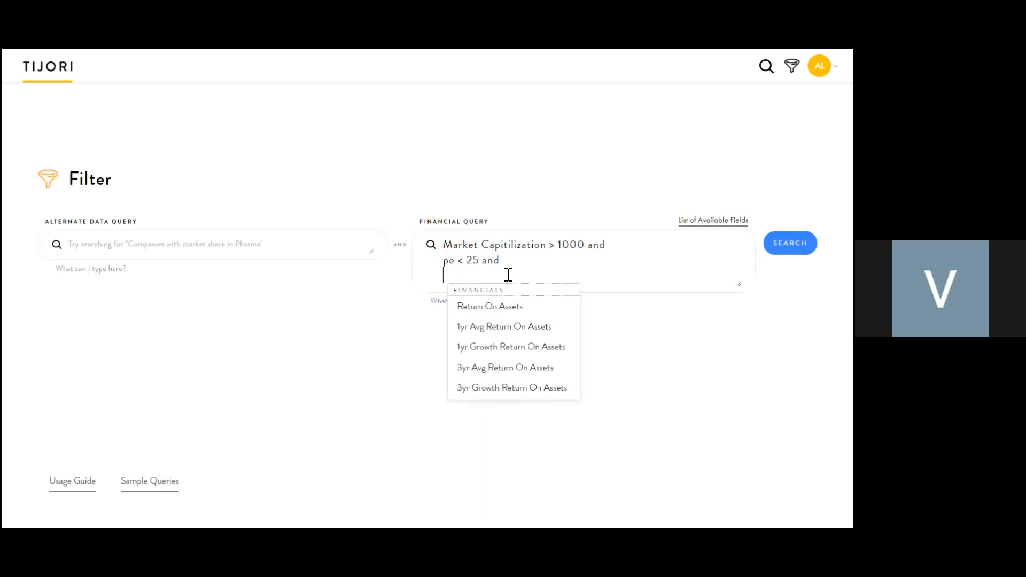
Add the condition 5yr Avg ROCE > 15% to the financial query and run the search
type("5yr ")
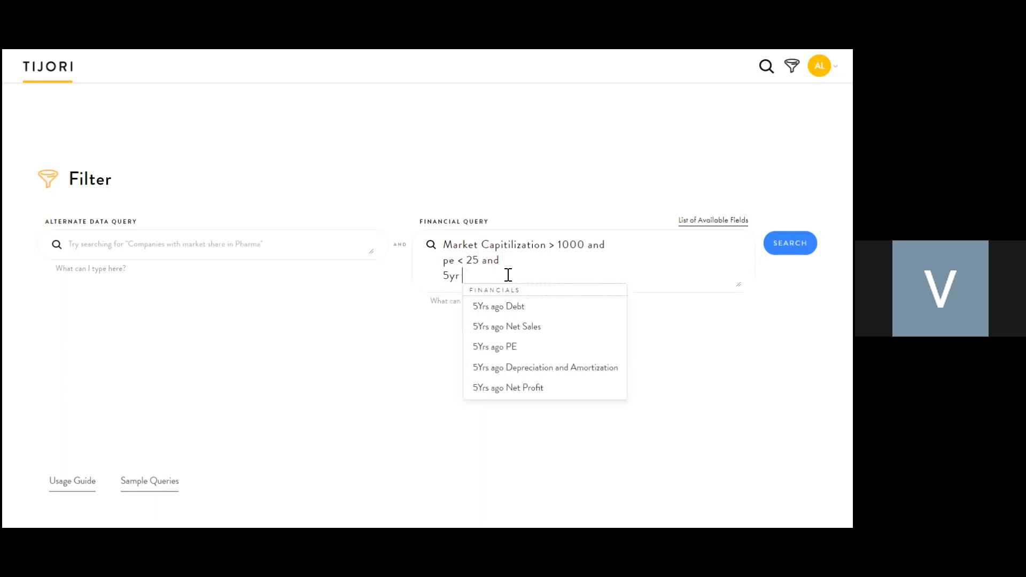
type("average roce")
left_click(577, 309)
left_click(515, 279)
type("> 15")
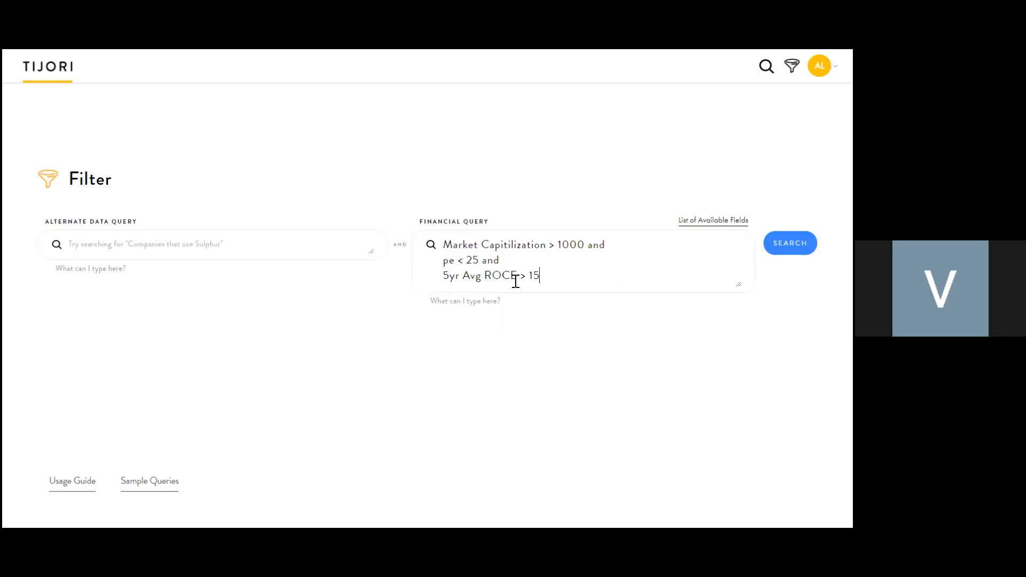
type("%")
left_click(799, 247)
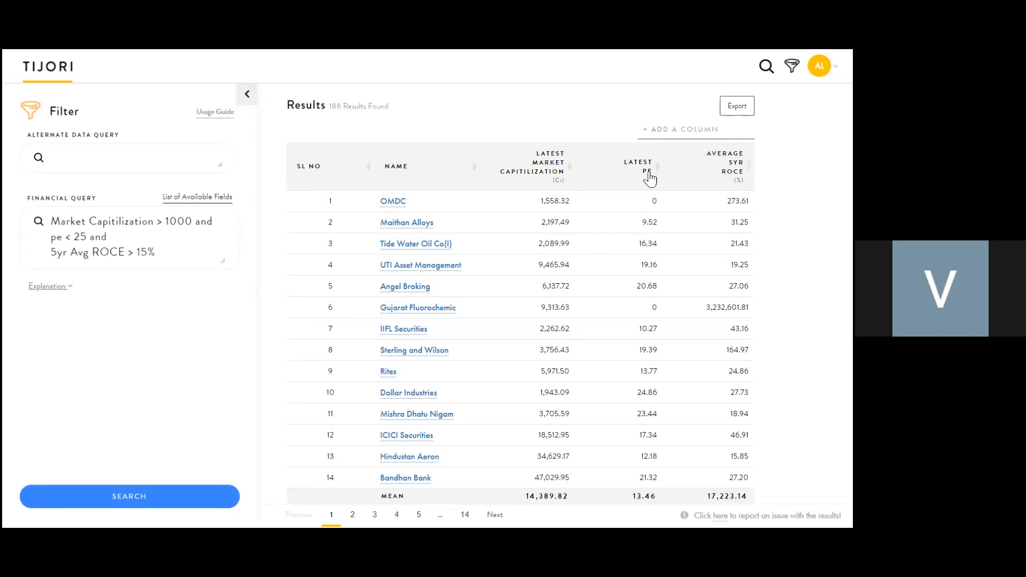
Extend the financial query with Latest Quarter Promoter Holding > 50% and rerun the search
left_click(172, 252)
type("and")
key("Return")
type("promoter")
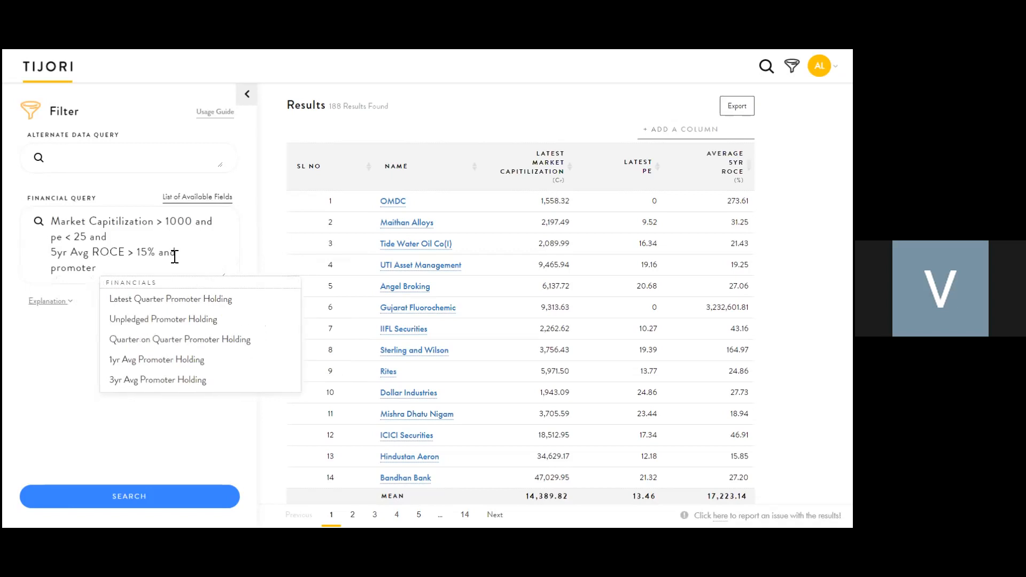
left_click(179, 300)
type("> 50")
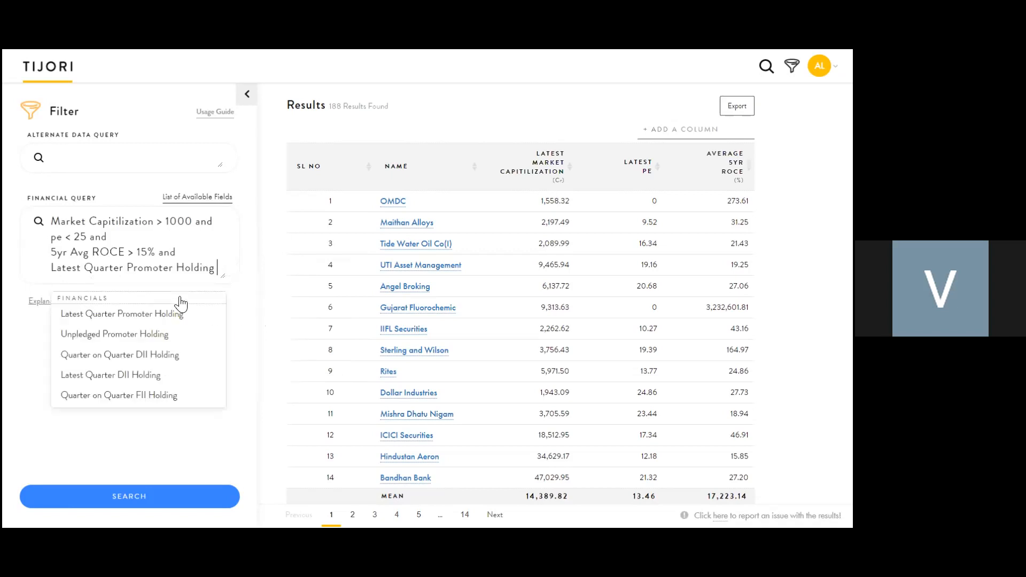
type("%")
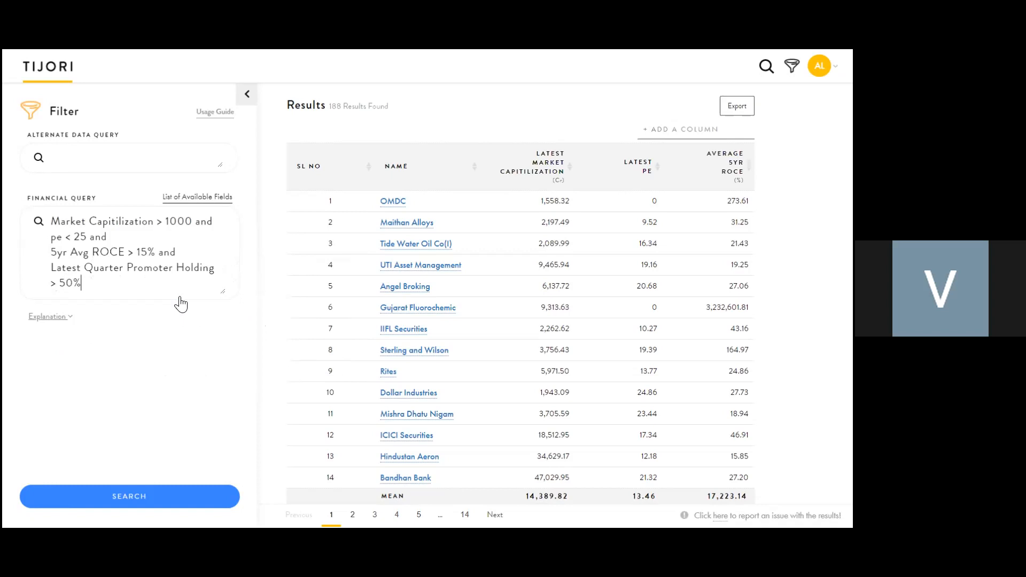
left_click(132, 498)
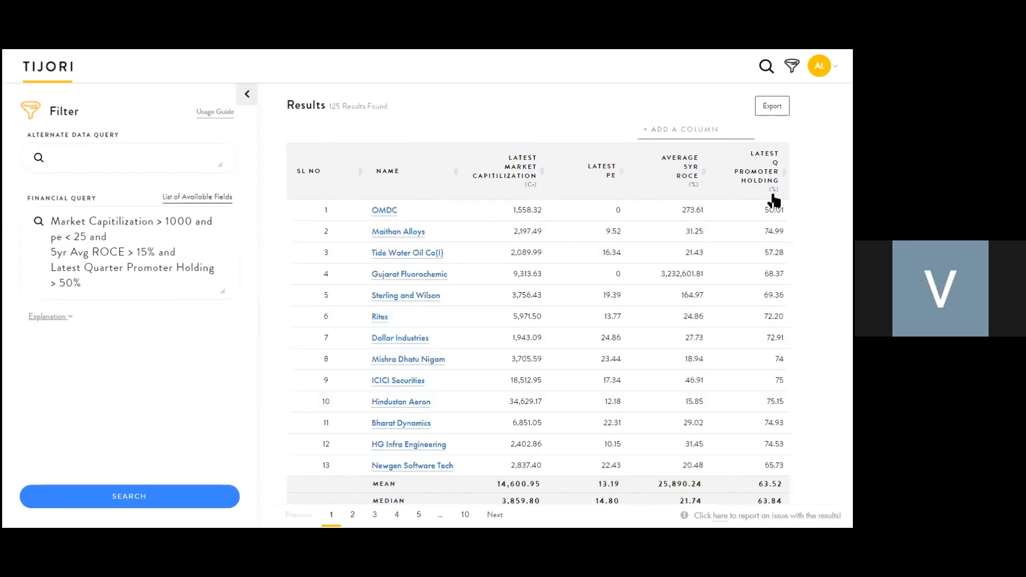
Sort the results successively by latest promoter holding, average 5-year ROCE and latest PE
left_click(760, 182)
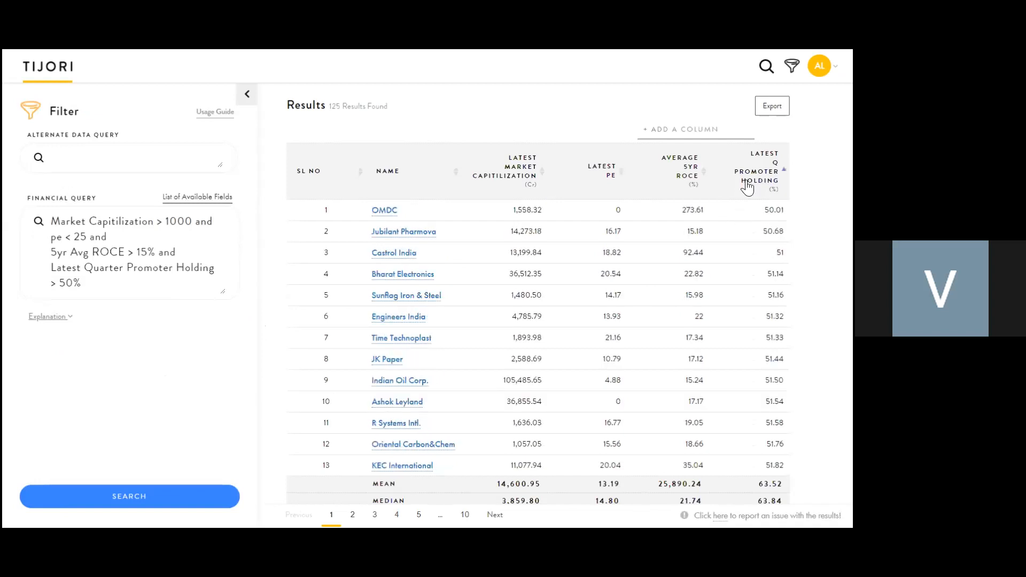
left_click(688, 176)
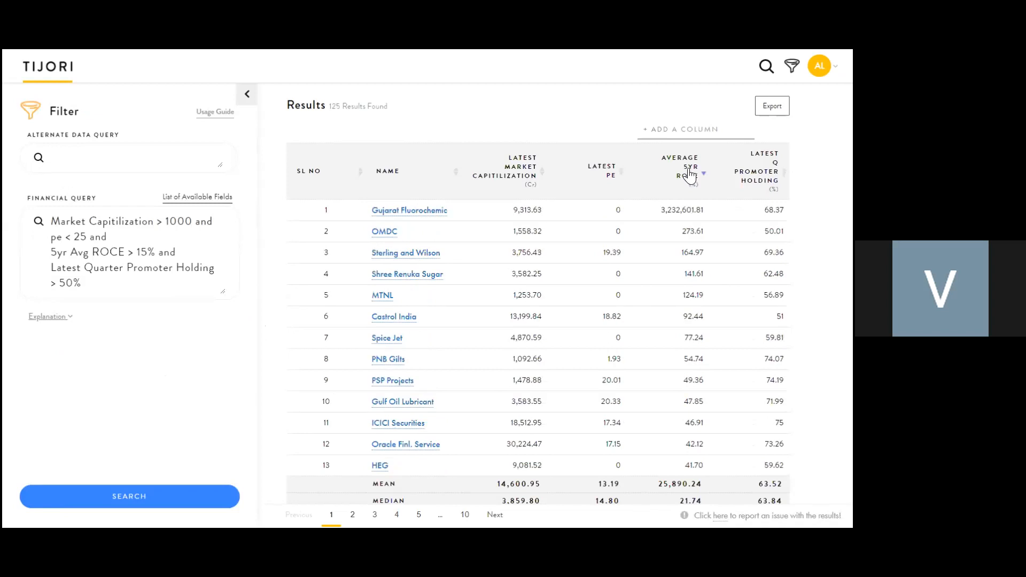
left_click(601, 170)
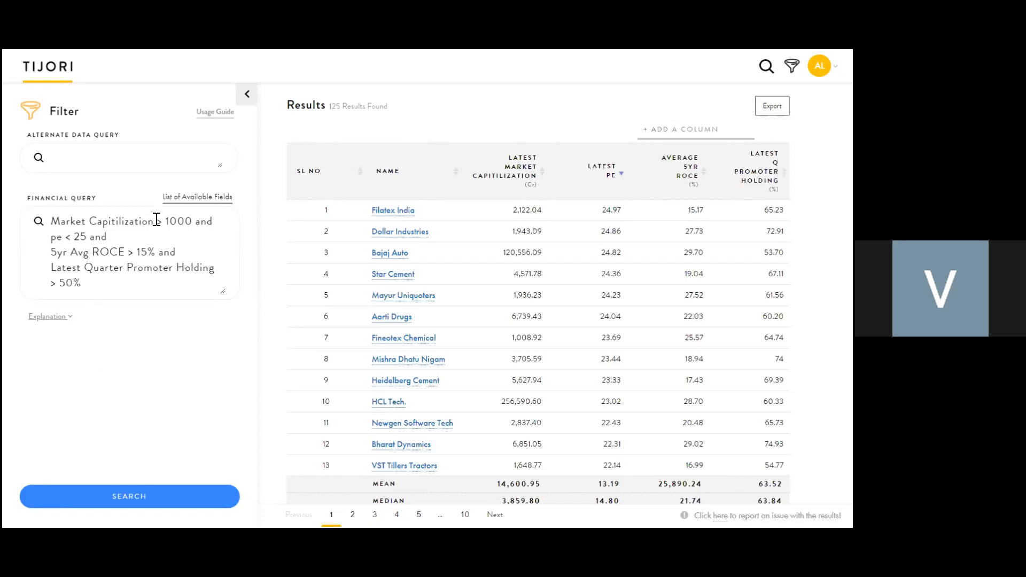
Replace the conditions in the financial query with the ratio Market Capitilization / Net Sales
left_click_drag(157, 221, 174, 284)
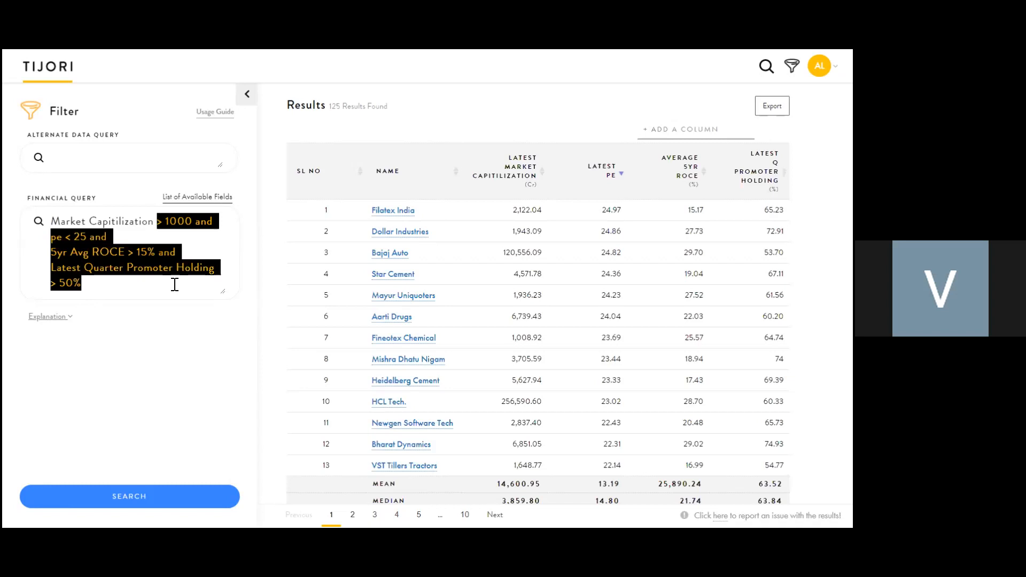
key("BackSpace")
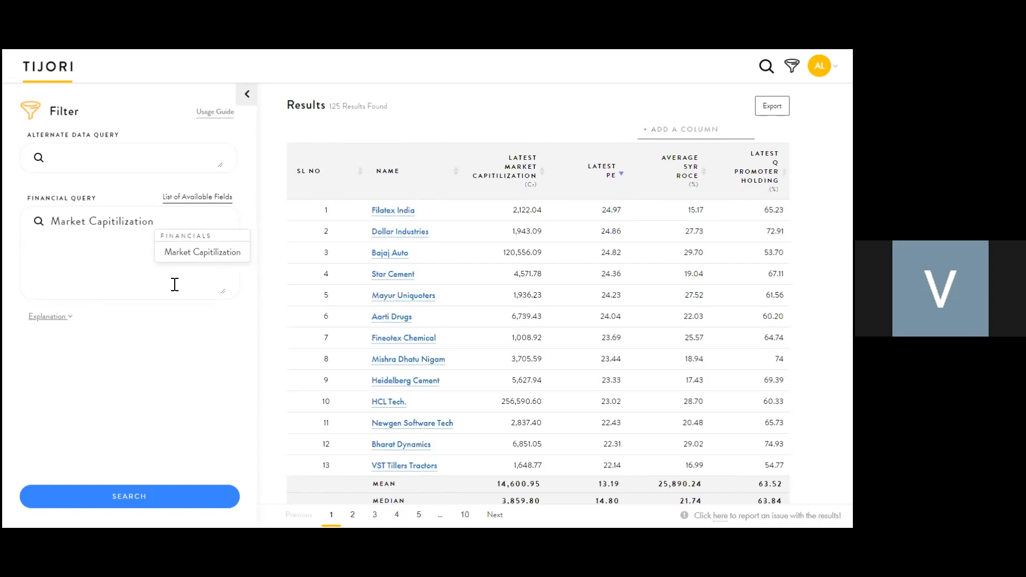
type("/")
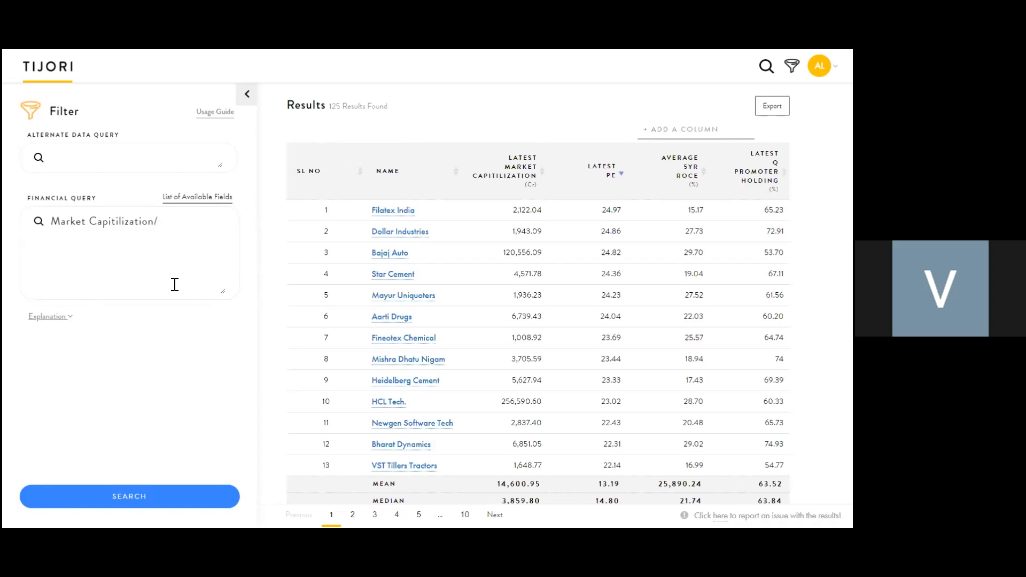
type("Sales")
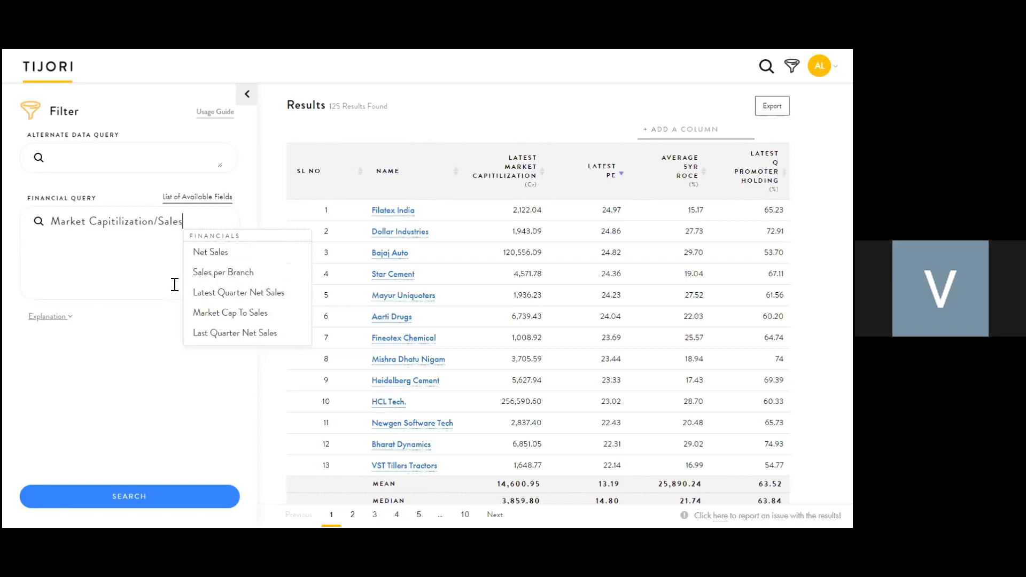
left_click(190, 254)
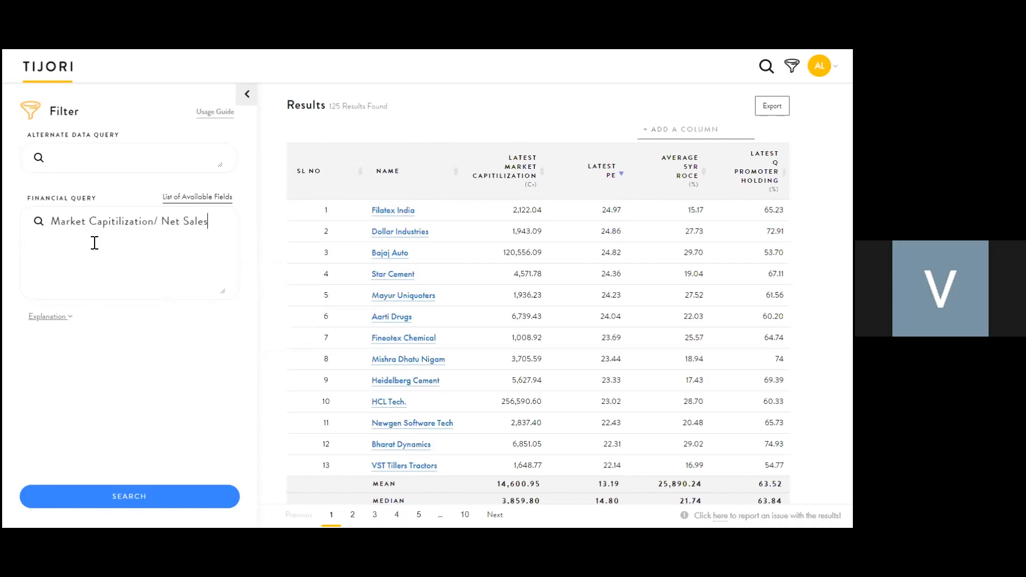
Enclose the market cap to net sales ratio in parentheses, limit it to < 5, and run the search
left_click(51, 221)
type("(")
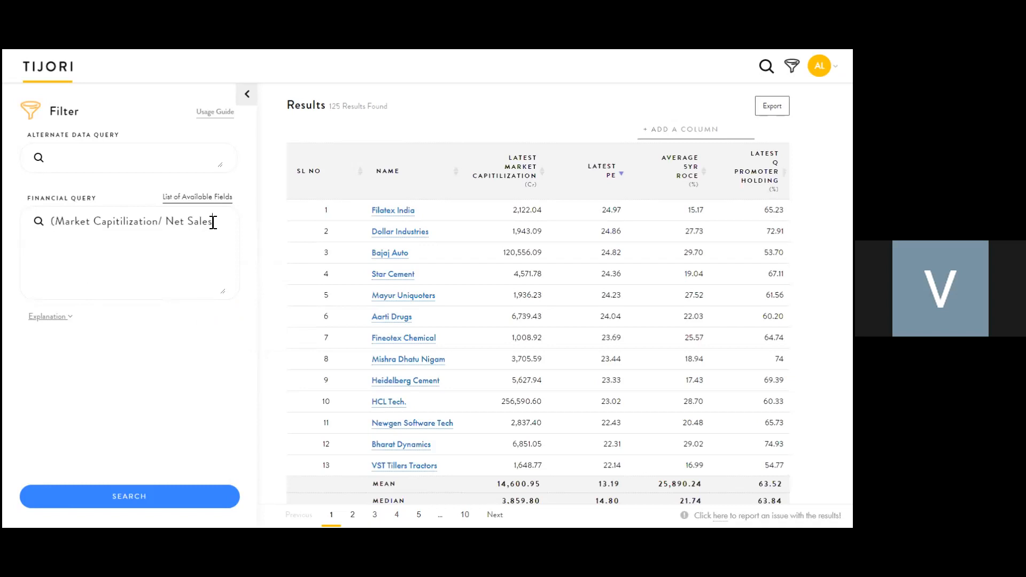
type(") < 5")
left_click(136, 495)
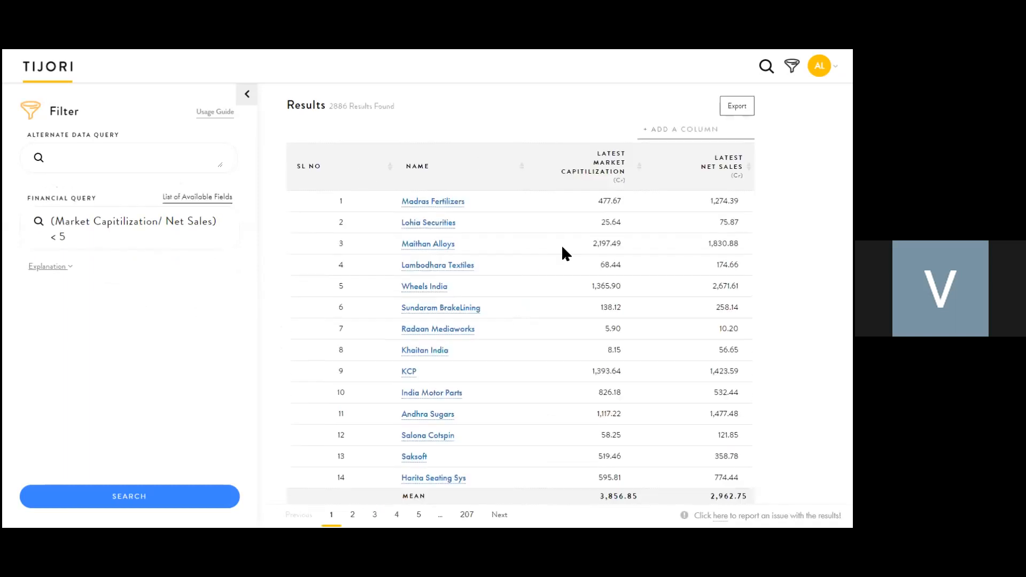
scroll(601, 289, "down", 1)
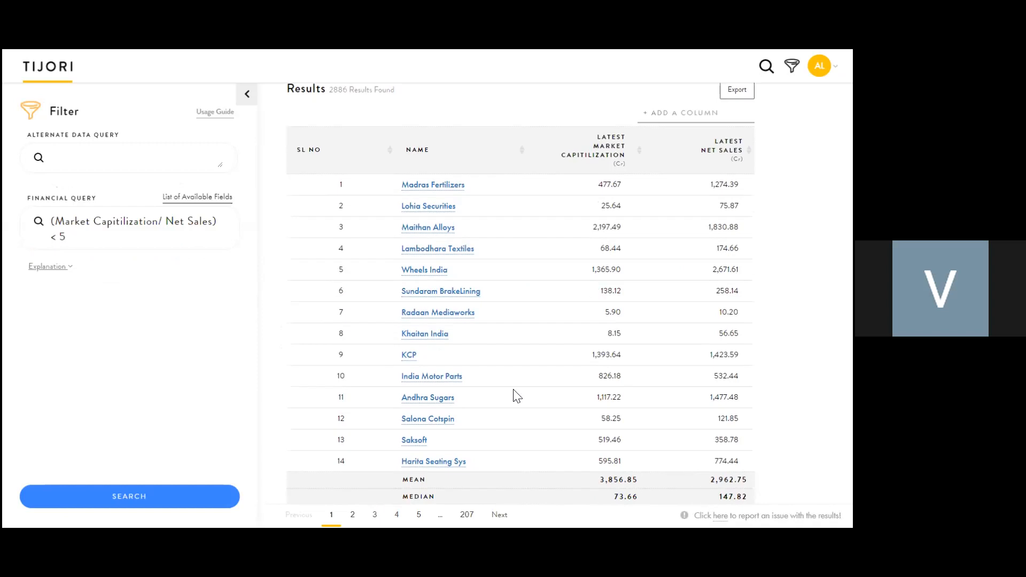
scroll(481, 353, "up", 1)
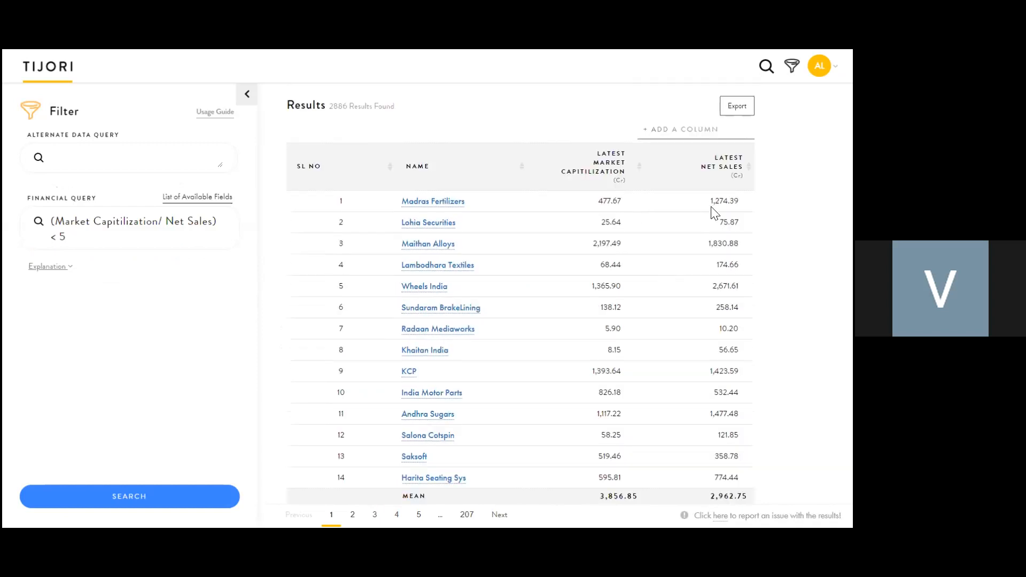